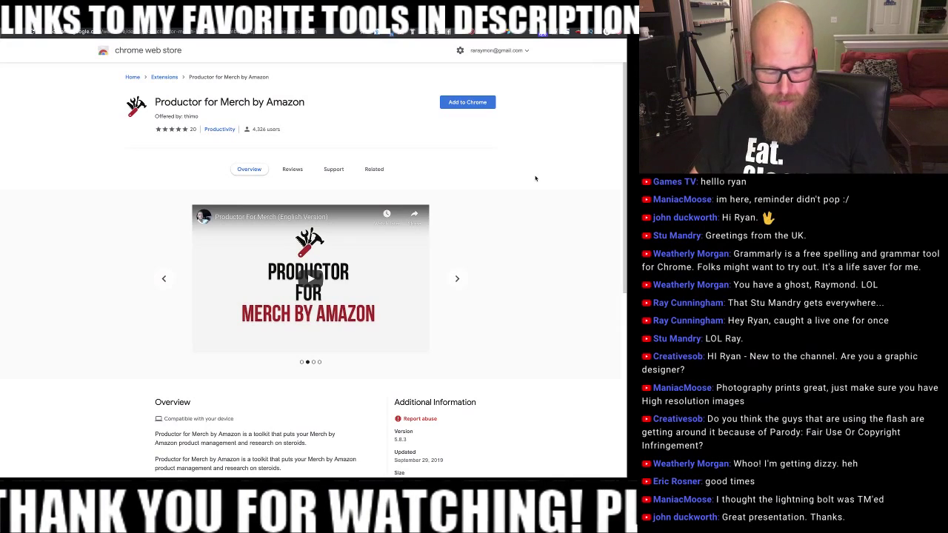
Zoom the Productor for Merch by Amazon Chrome Web Store page to 125%
key(ctrl+plus)
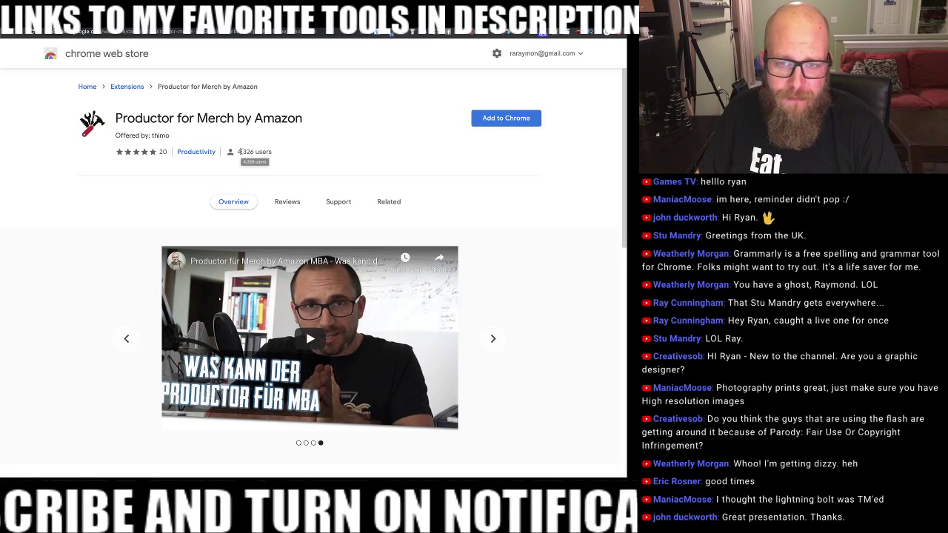
Add Productor for Merch by Amazon to Chrome and dismiss the extension-added notice
click(501, 121)
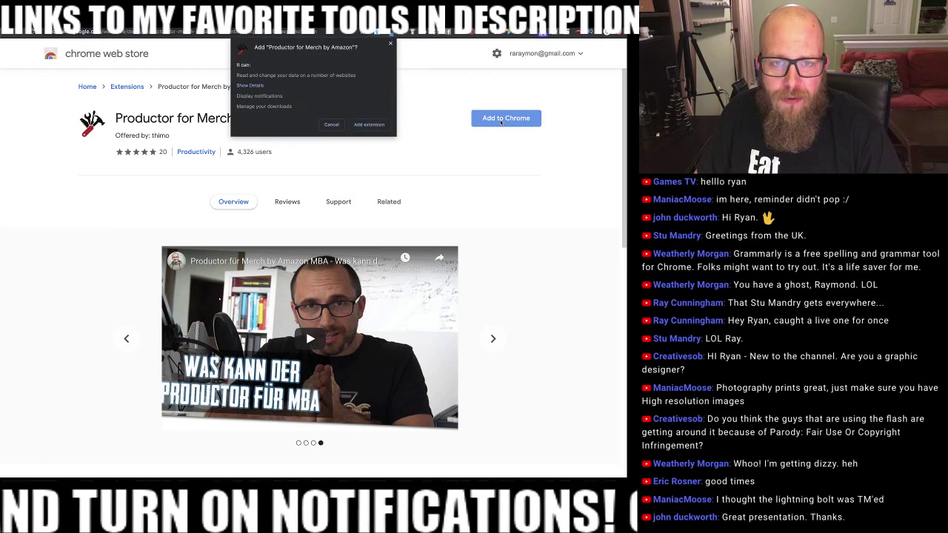
click(381, 126)
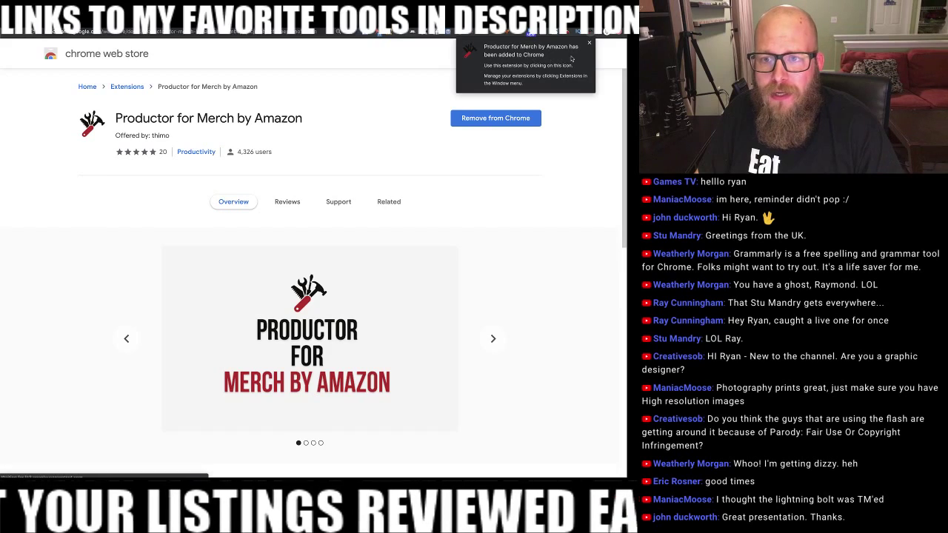
click(590, 43)
Open Chrome Settings from the application menu after closing a stray software update window
click(32, 30)
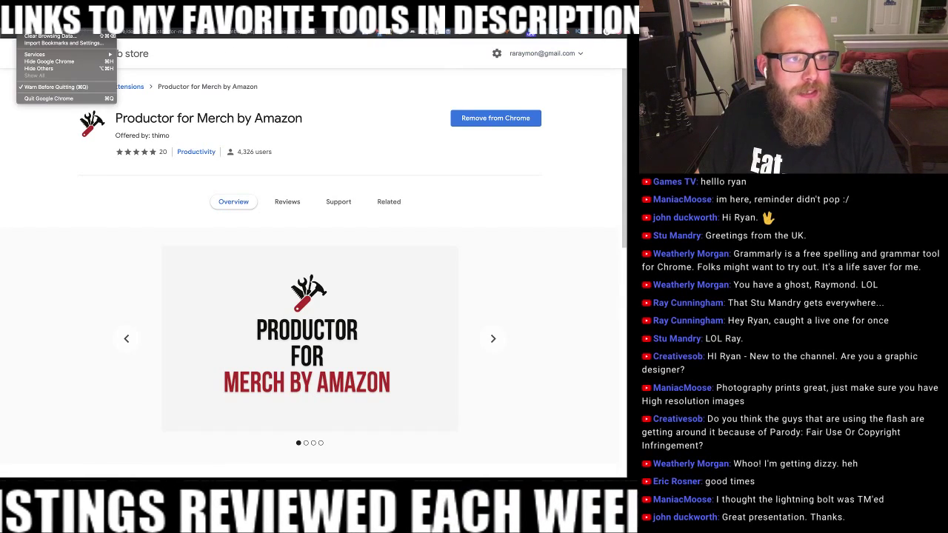
mouse_move(10, 30)
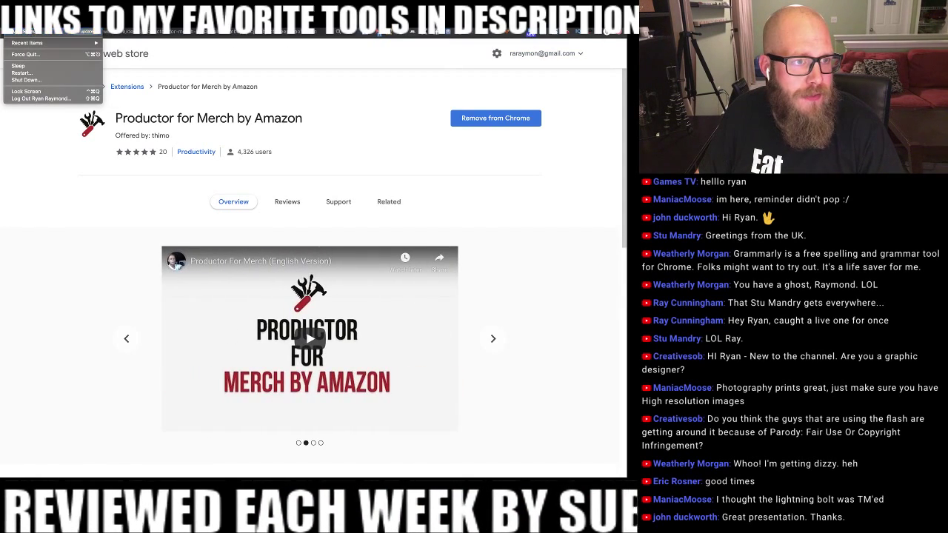
click(34, 32)
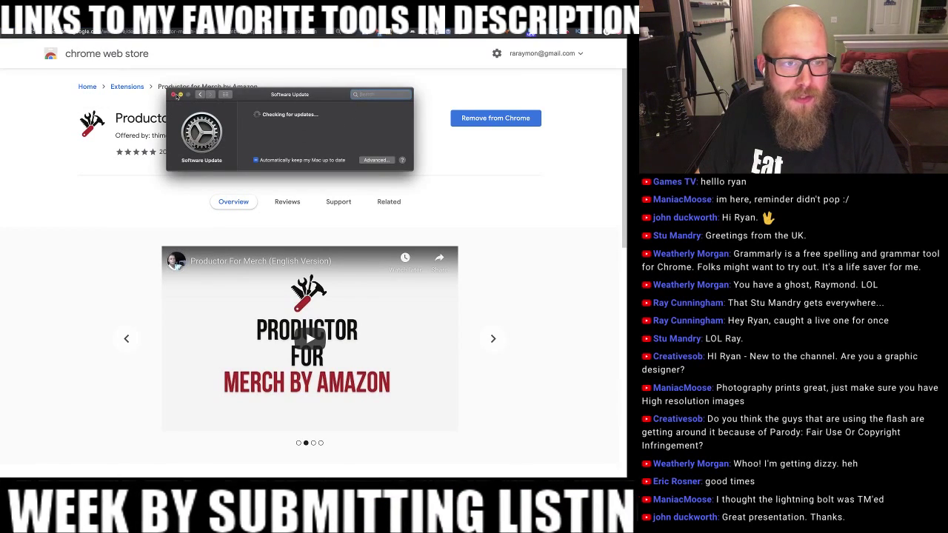
click(173, 95)
click(34, 30)
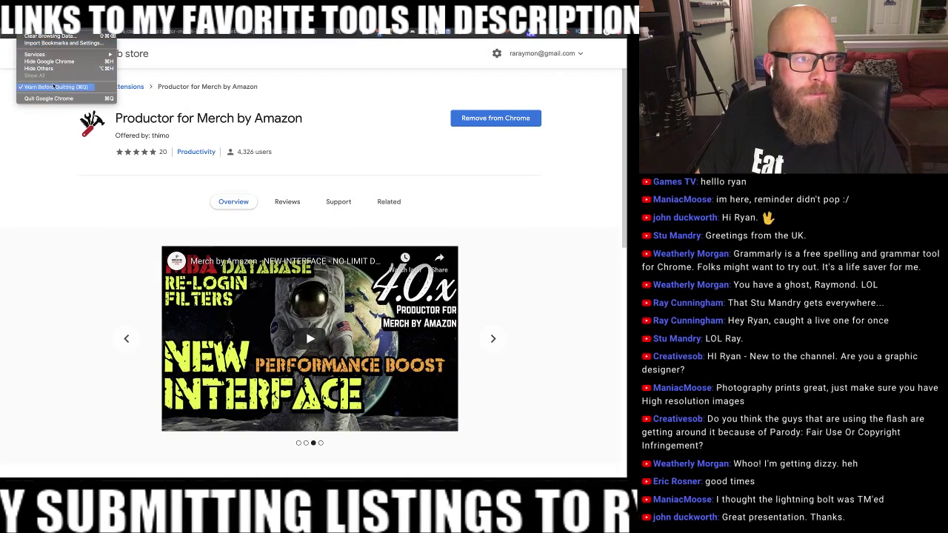
click(44, 28)
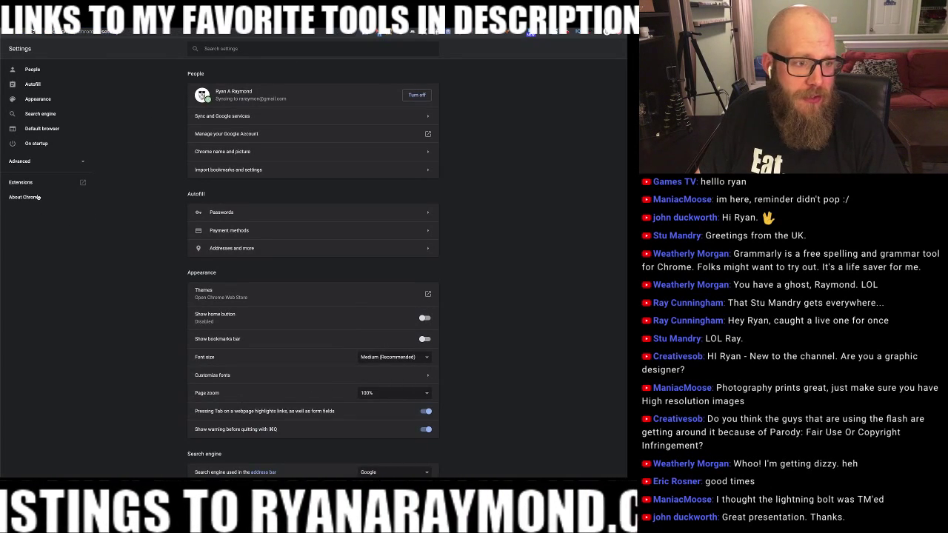
In the Extensions list, switch off DS Amazon Quick View and Merch Buddy
click(31, 183)
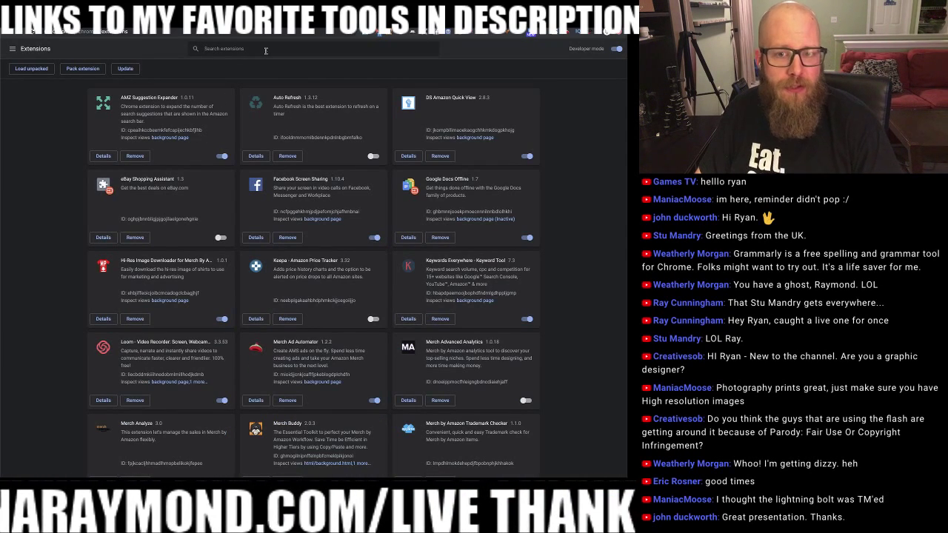
click(526, 156)
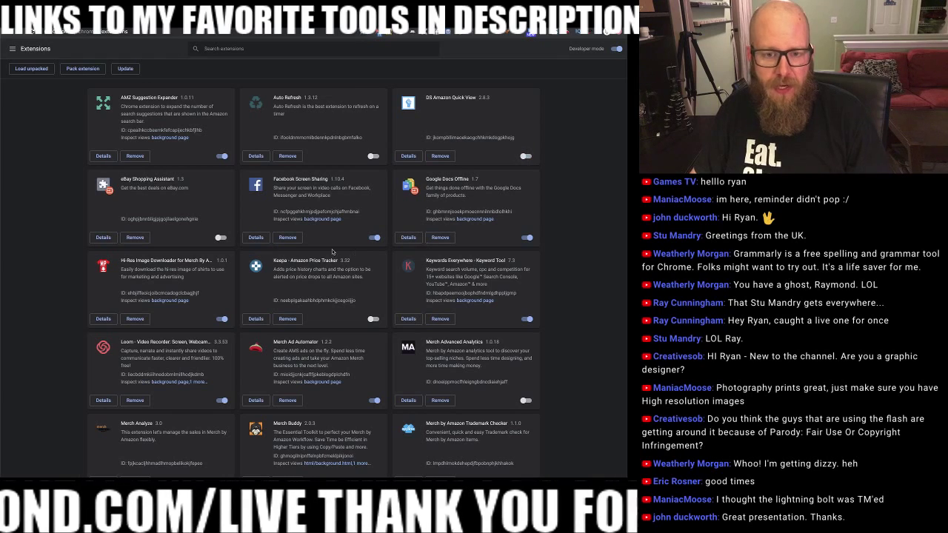
scroll(276, 211, down, 2)
scroll(277, 211, down, 1)
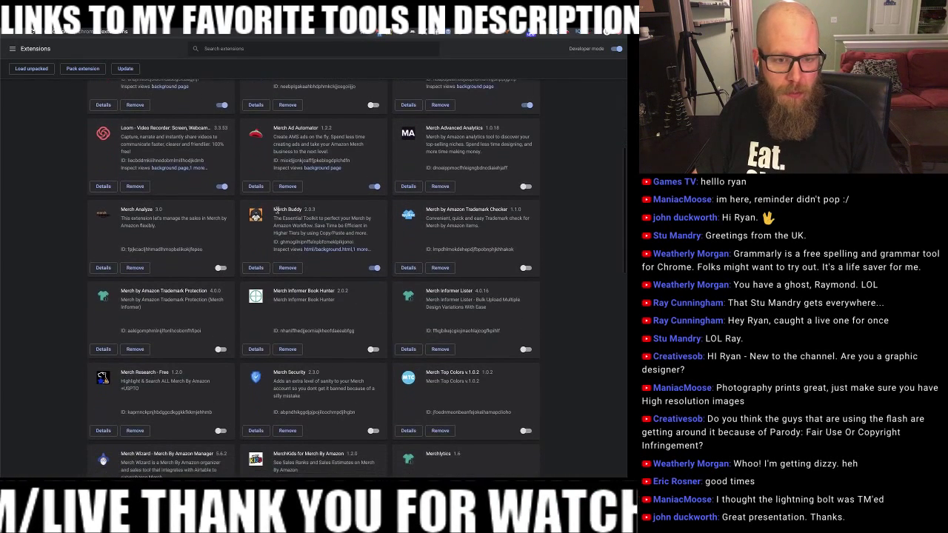
click(373, 251)
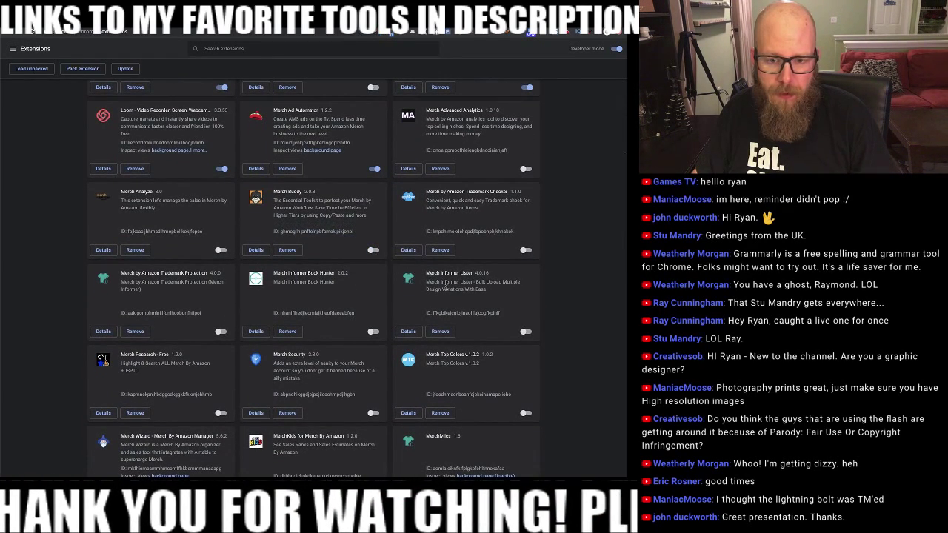
Disable Merch Wizard, reload the extensions page, and return to the Merch by Amazon tab
scroll(339, 224, down, 1)
scroll(338, 224, down, 3)
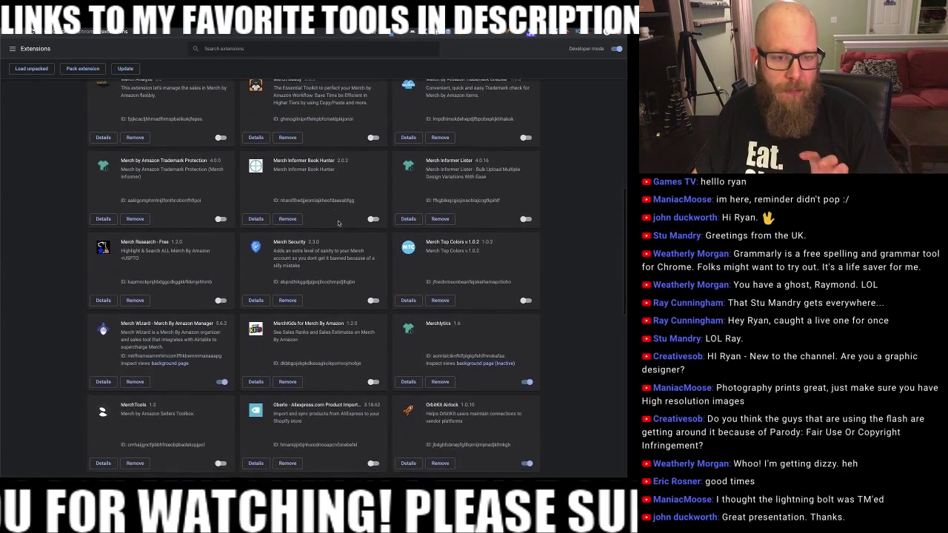
scroll(337, 223, down, 1)
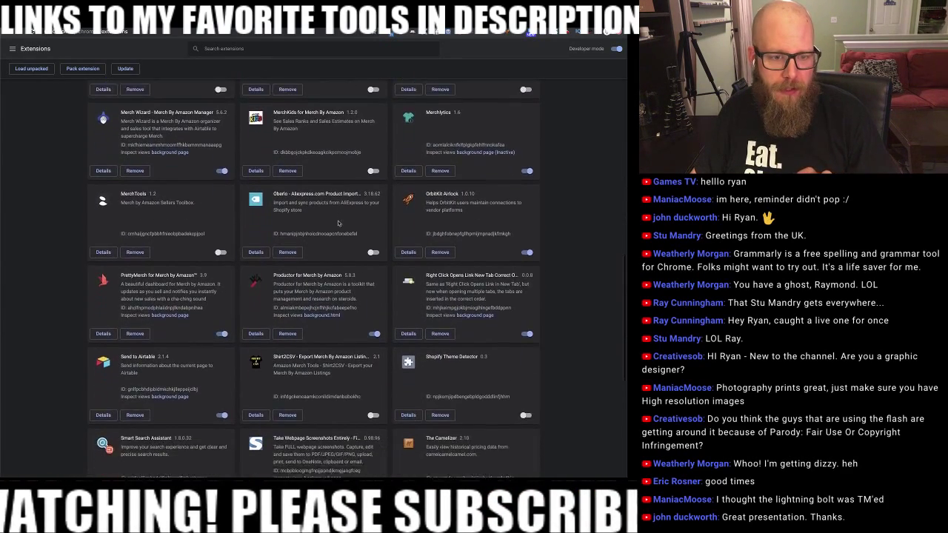
scroll(338, 222, down, 2)
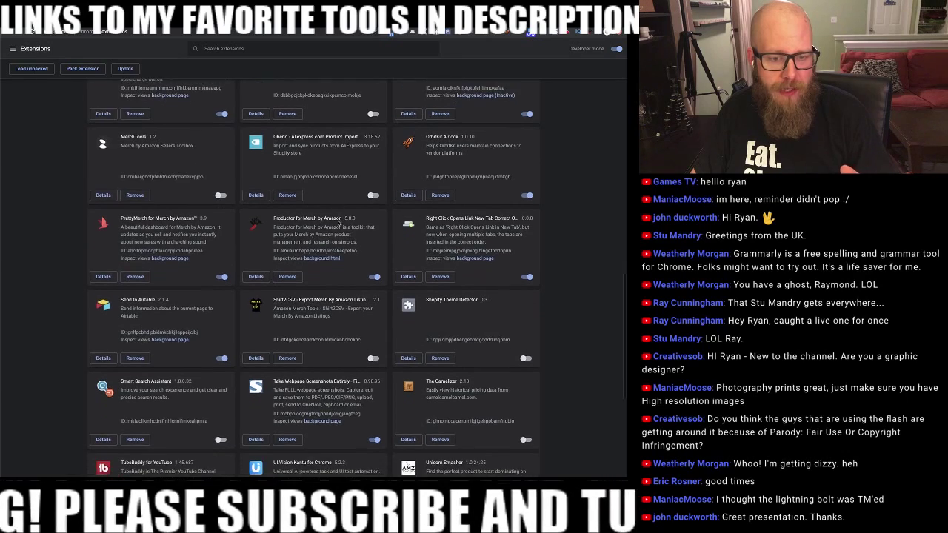
scroll(338, 220, up, 4)
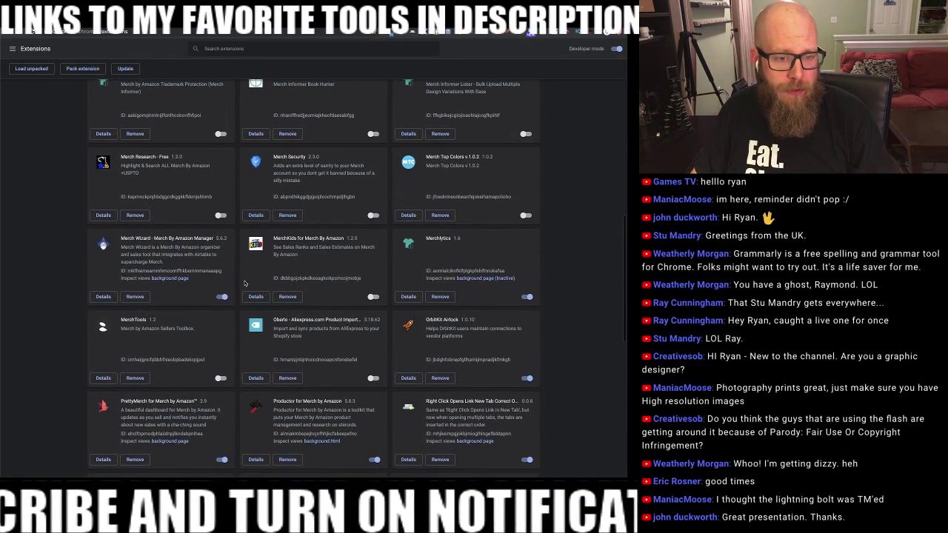
click(222, 296)
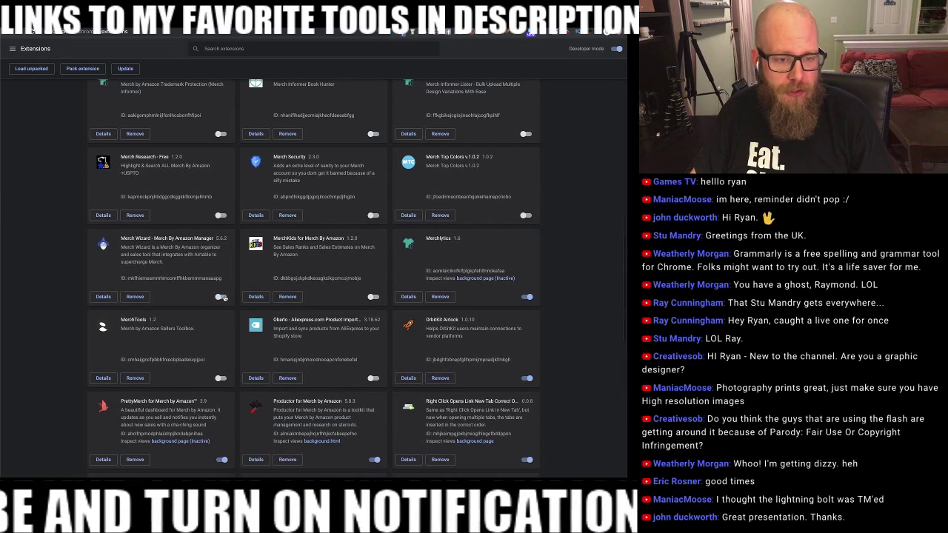
click(32, 32)
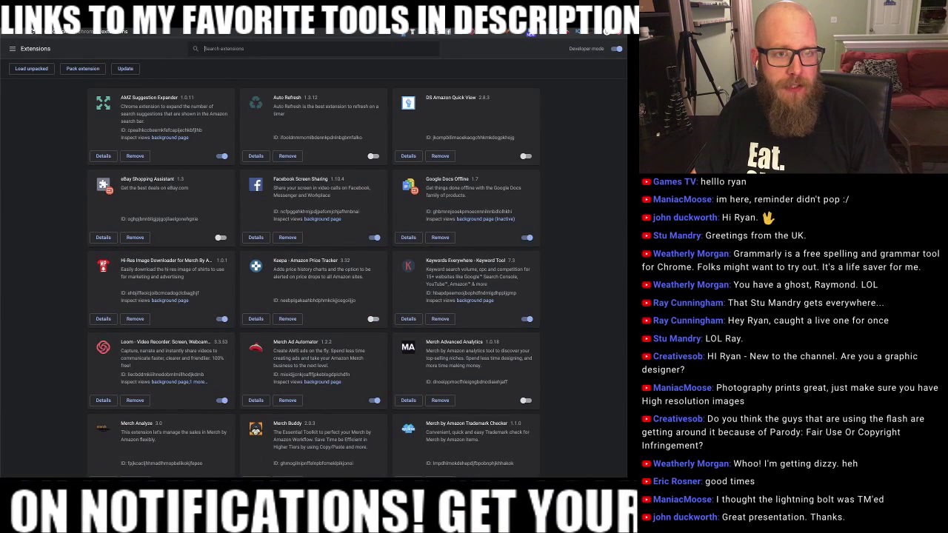
key(ctrl+Tab)
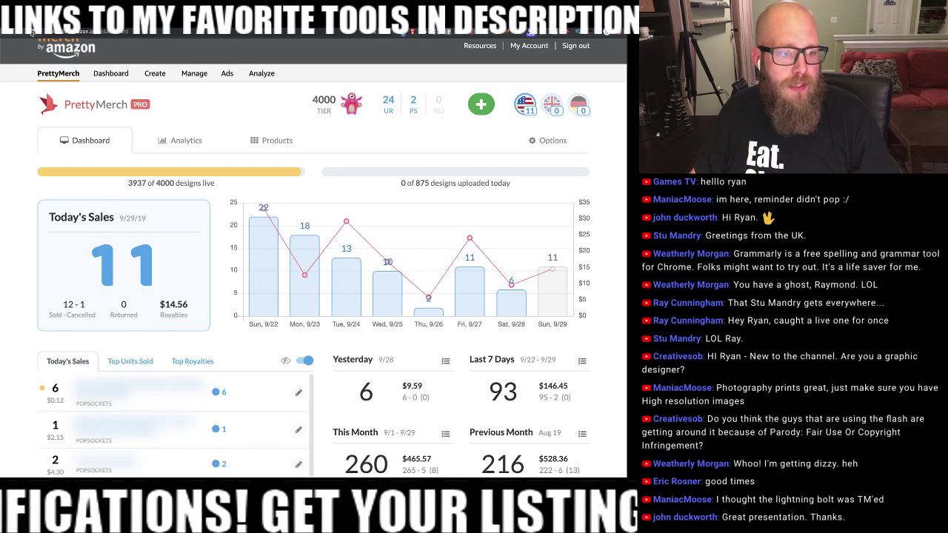
Reload the PrettyMerch dashboard so Productor loads, then go to the new Productor Manage tab
click(32, 31)
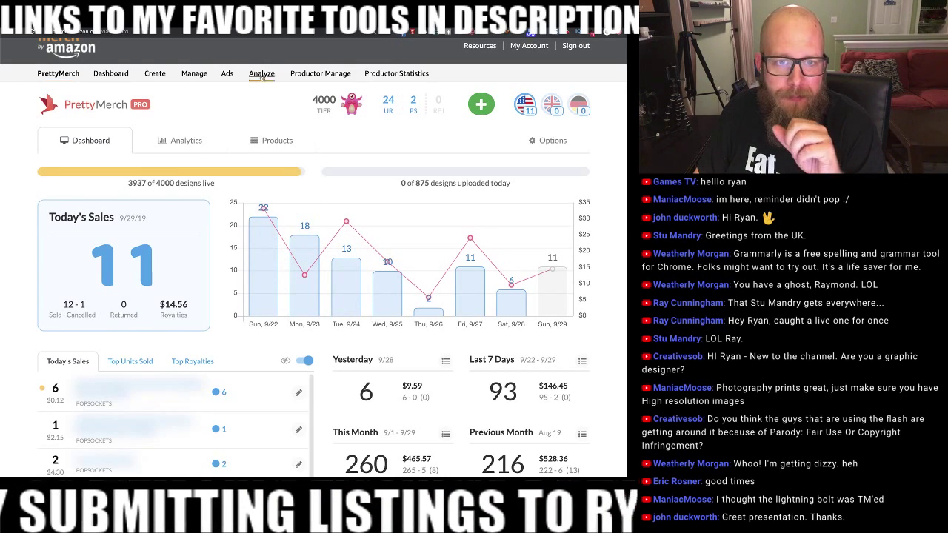
click(314, 74)
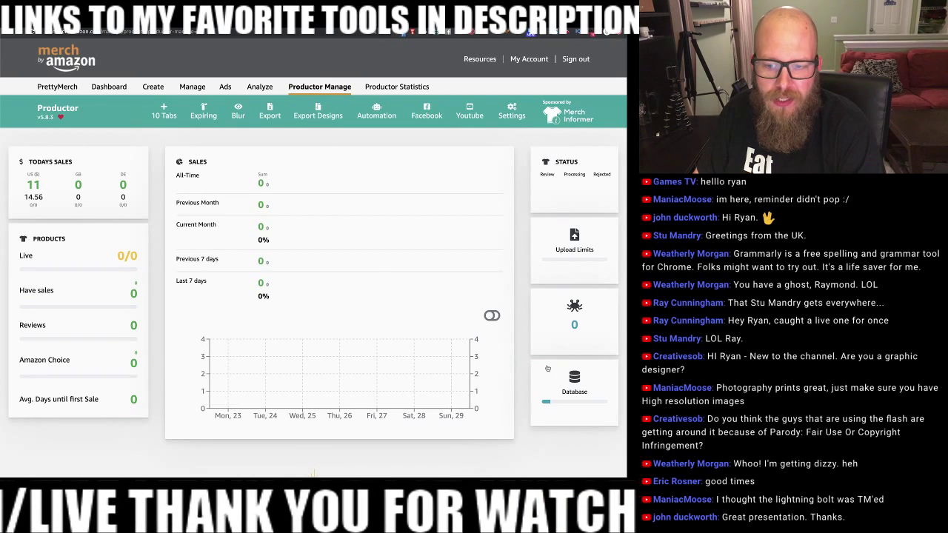
Check the Productor Manage database status, then switch to Chrome Settings and the address bar
mouse_move(566, 379)
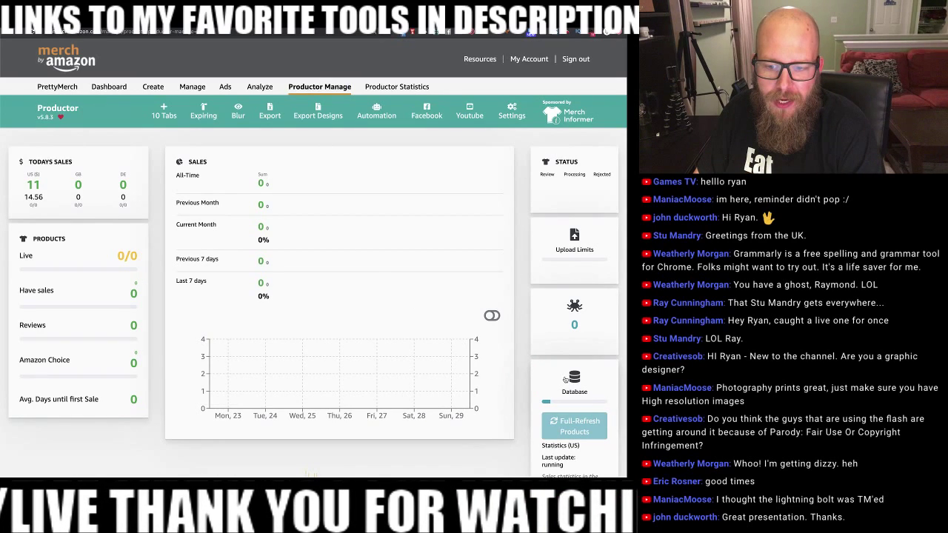
scroll(566, 379, down, 1)
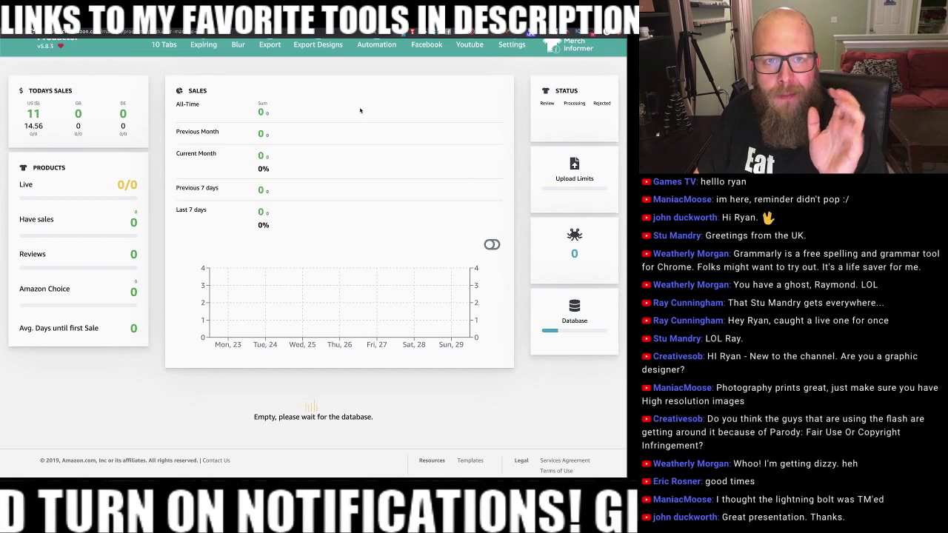
scroll(529, 237, up, 2)
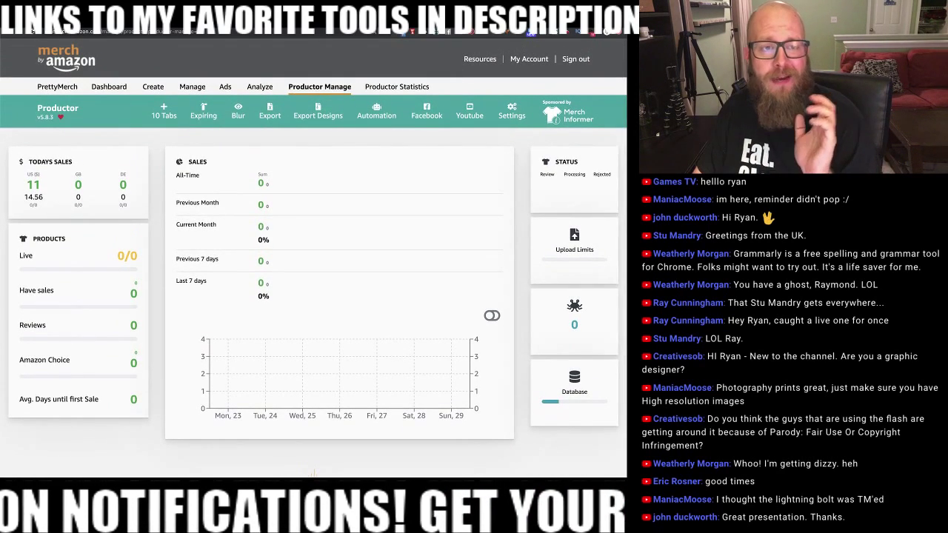
key(super+comma)
key(ctrl+l)
Go to Amazon and search for 'funny halloween shirts'
text(merch)
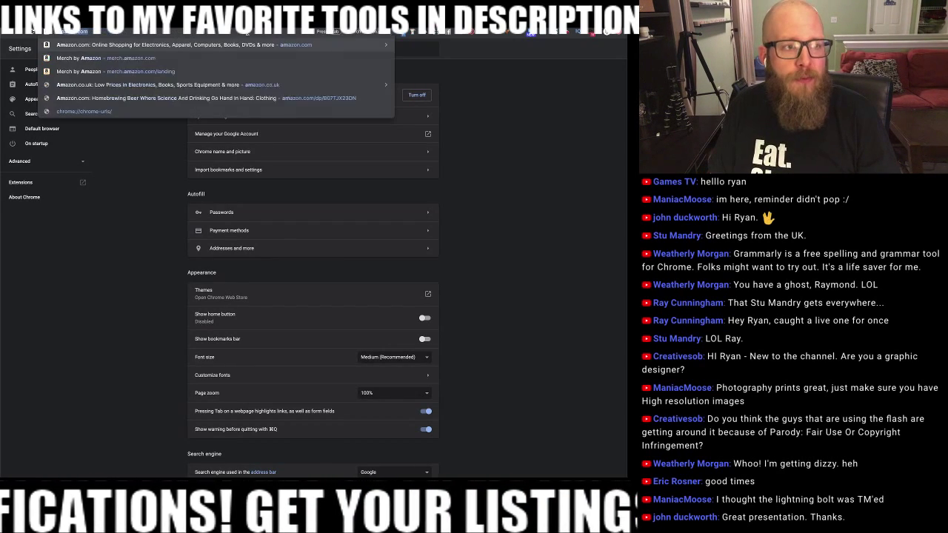
key(Return)
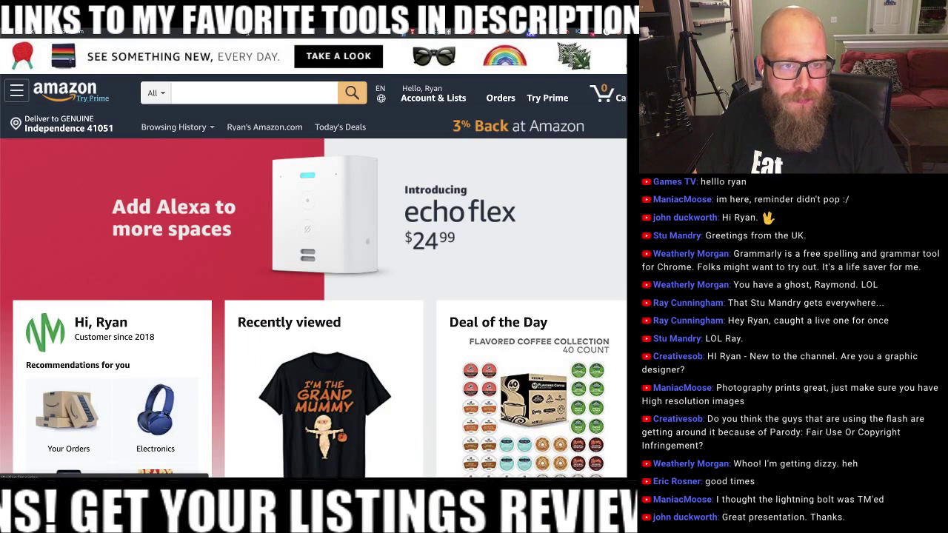
click(264, 84)
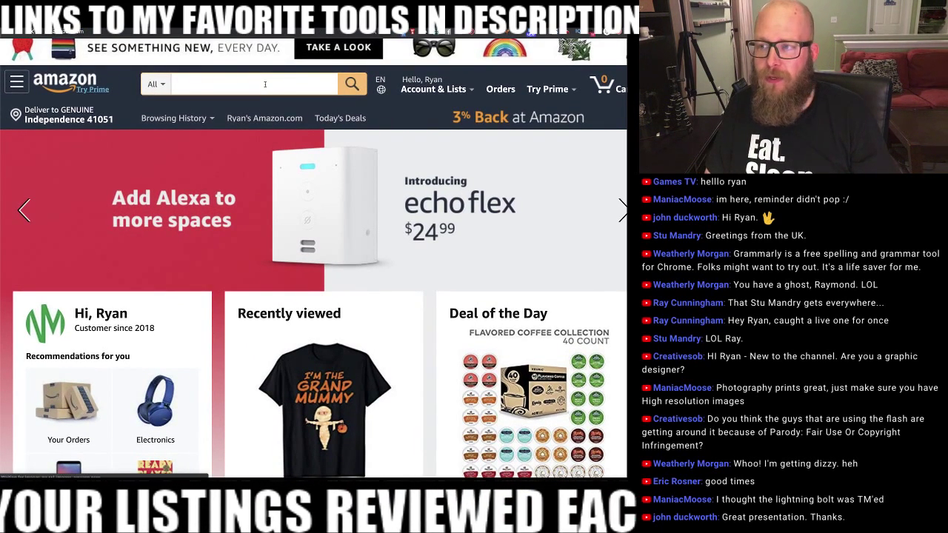
text(fu)
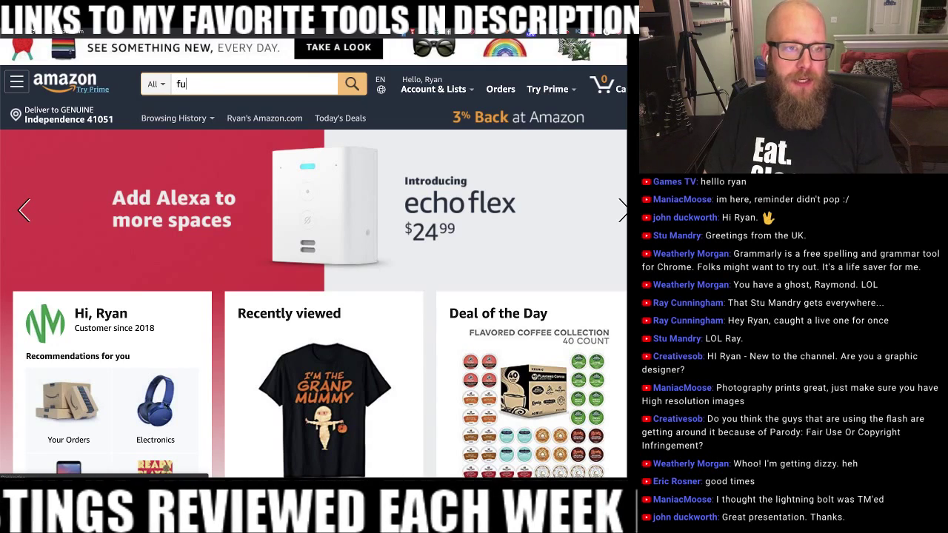
text(nny halloween shirts)
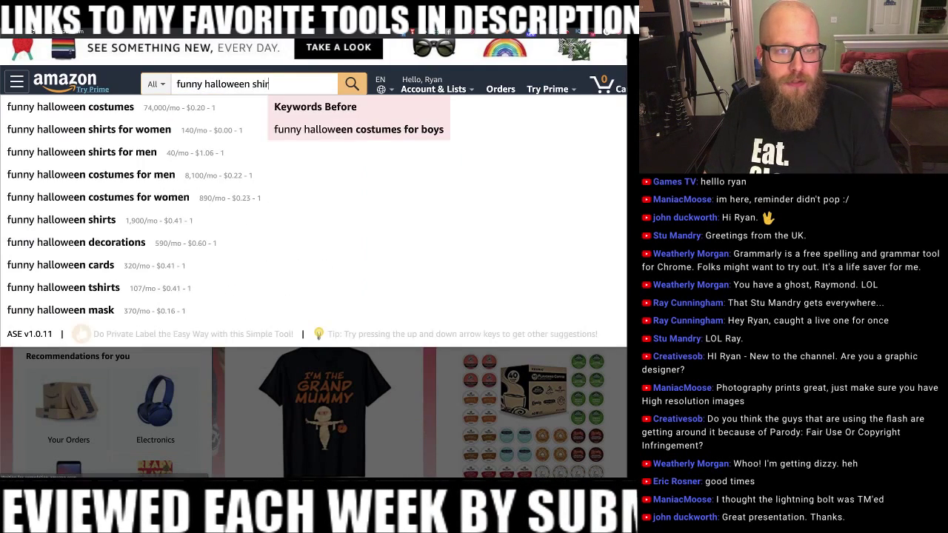
key(Return)
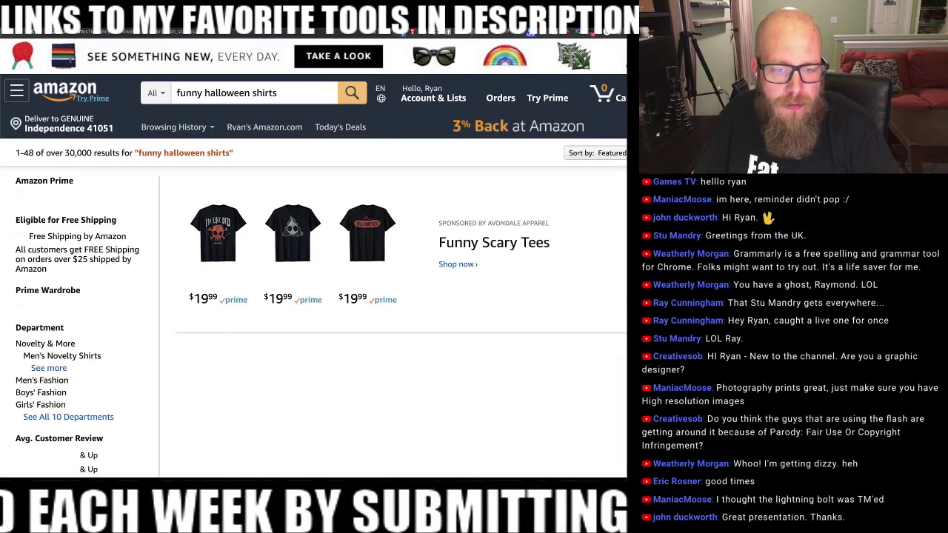
Zoom the results out twice so Productor's keyword, price and BSR statistics fit in four columns
scroll(379, 174, down, 3)
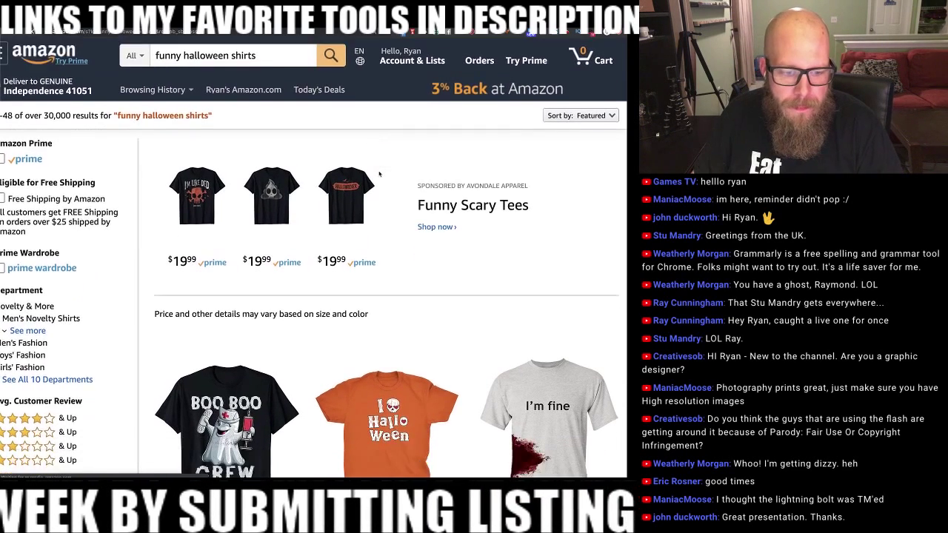
scroll(379, 174, up, 3)
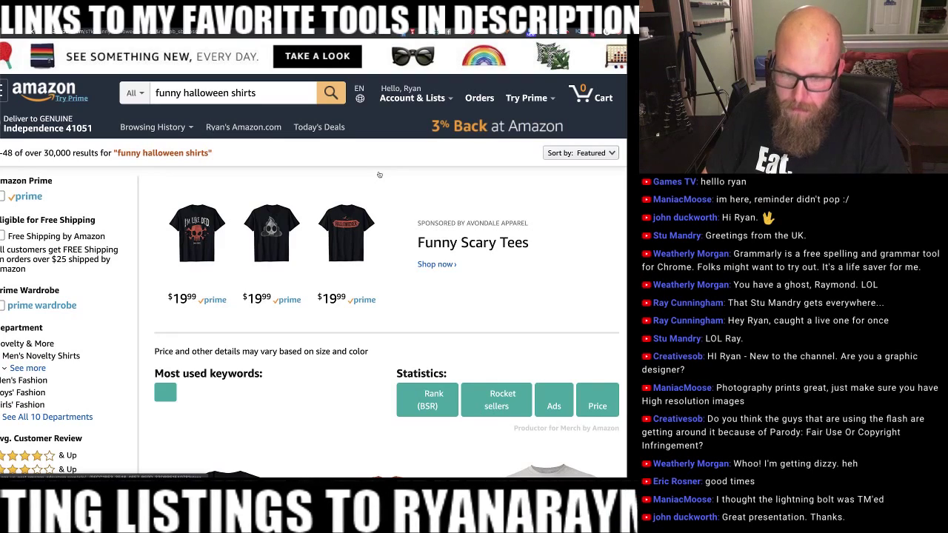
key(ctrl+minus)
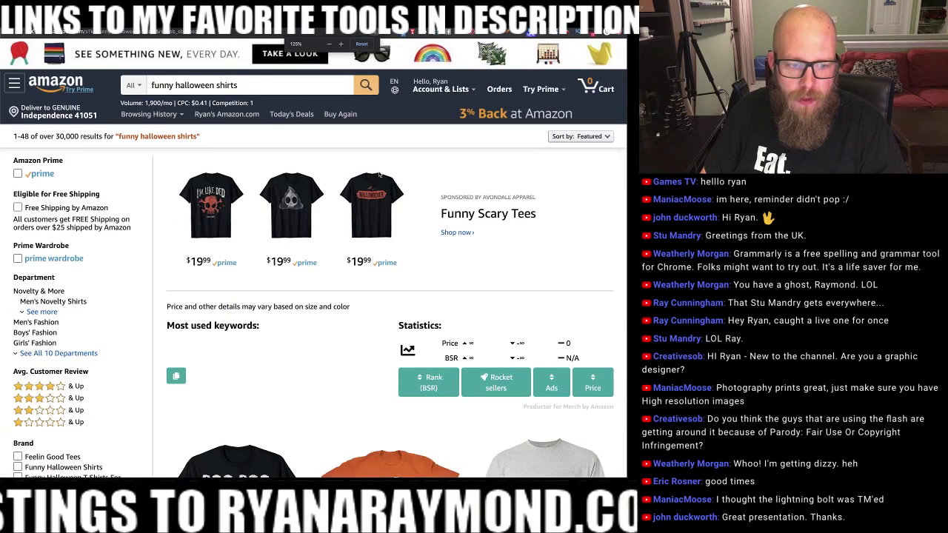
scroll(379, 174, down, 2)
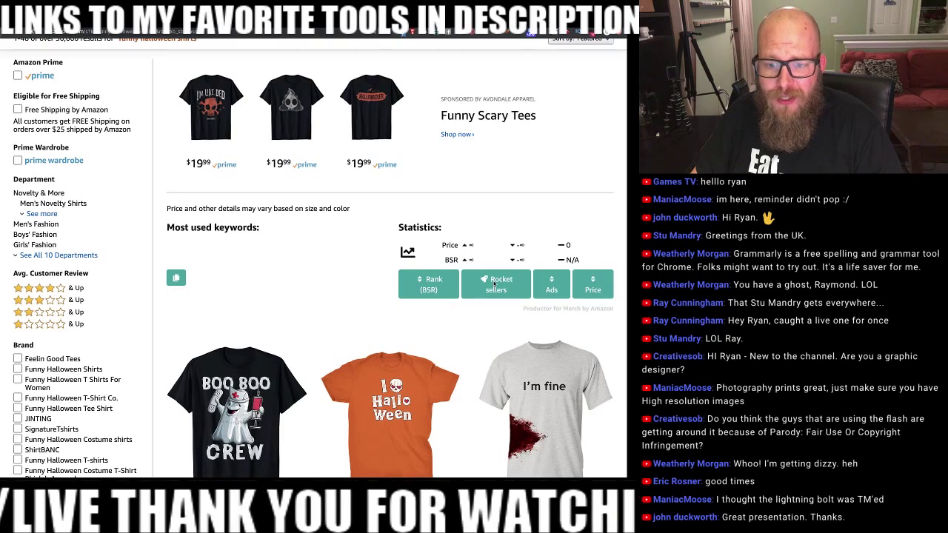
key(ctrl+minus)
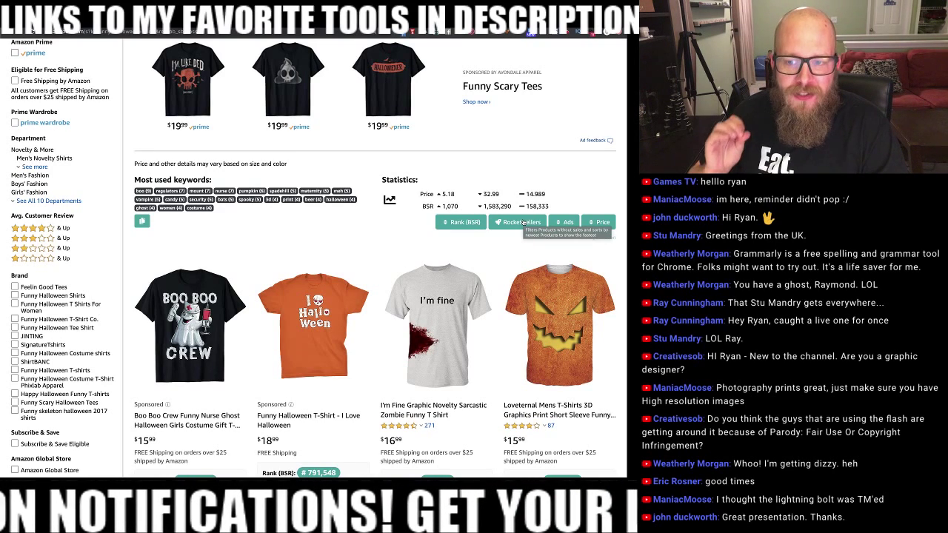
Sort the halloween shirt results by Rocket sellers and review the product rank cards
scroll(525, 207, down, 1)
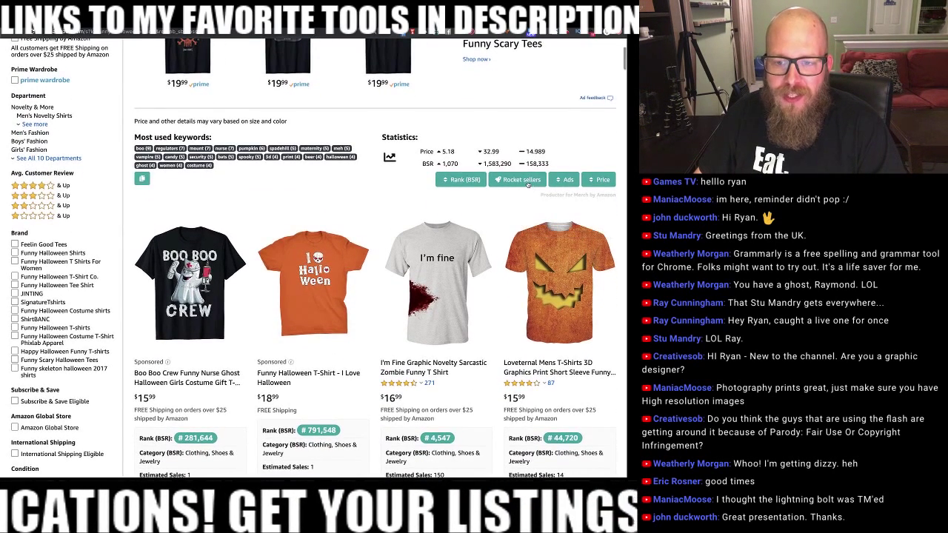
click(522, 179)
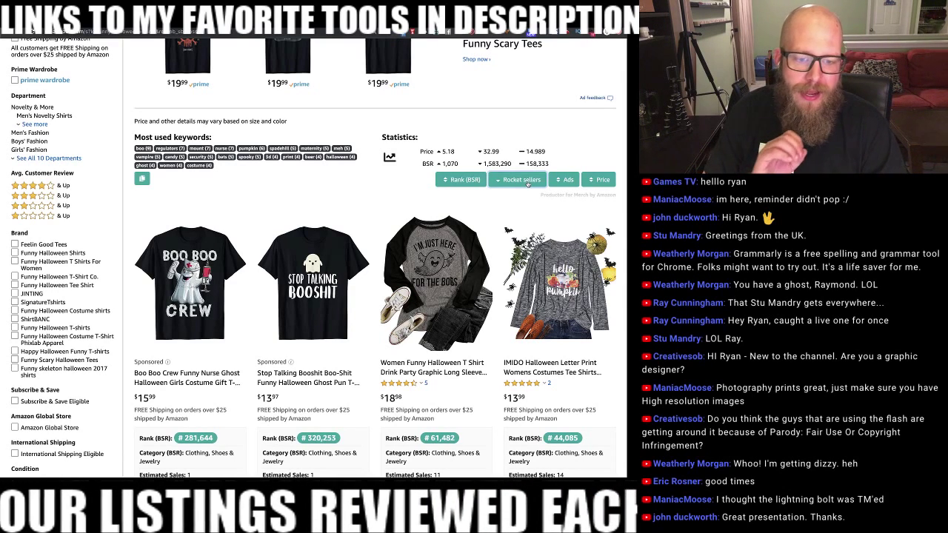
scroll(528, 184, down, 2)
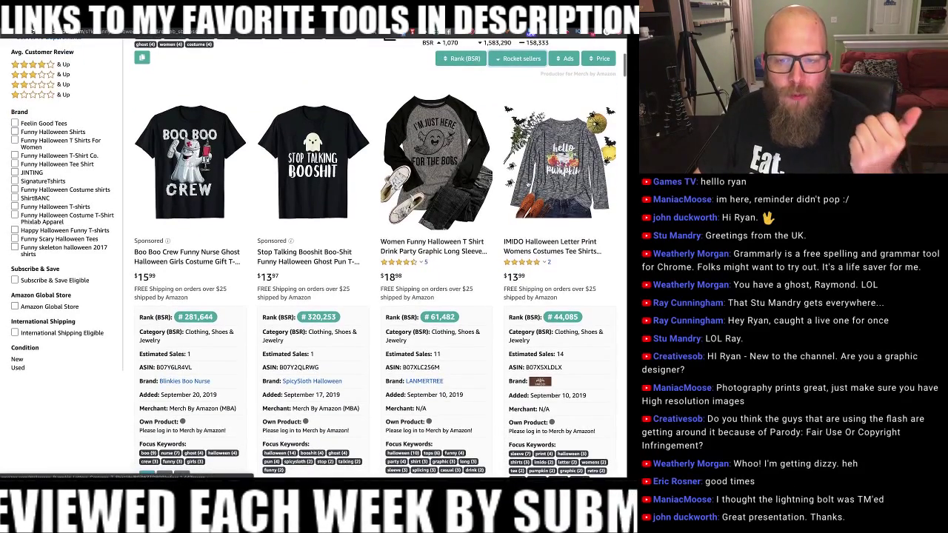
scroll(527, 184, down, 5)
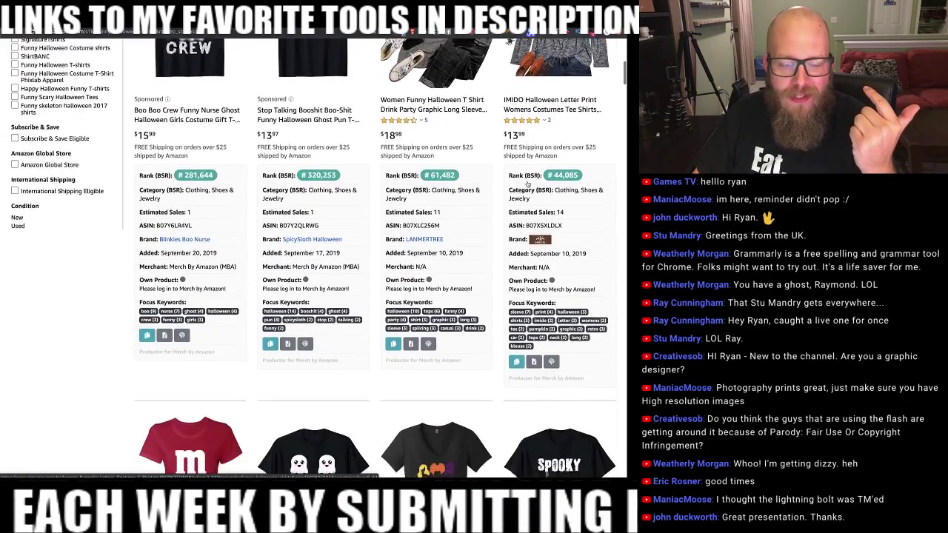
scroll(527, 184, down, 3)
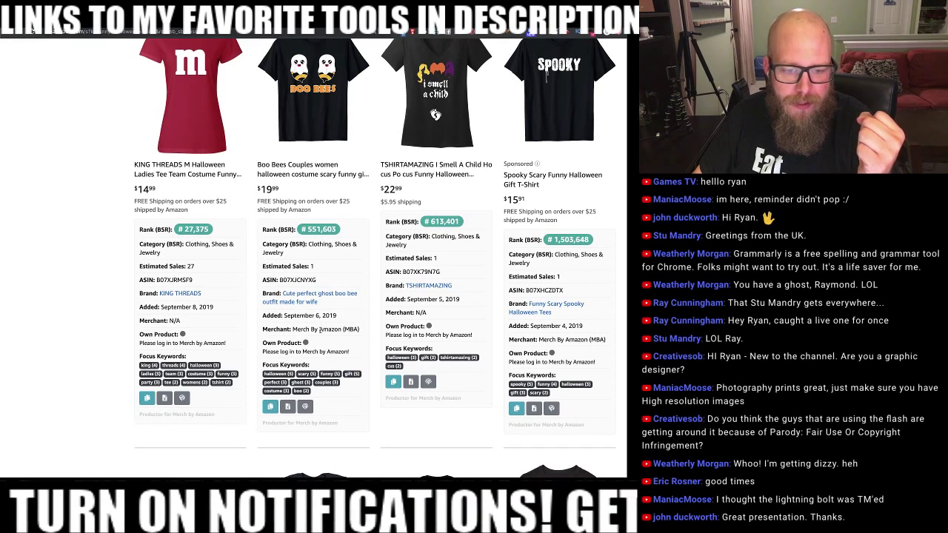
Copy the Boo Bees Couples shirt's Productor data (rank 551,603) to the clipboard
scroll(321, 329, down, 2)
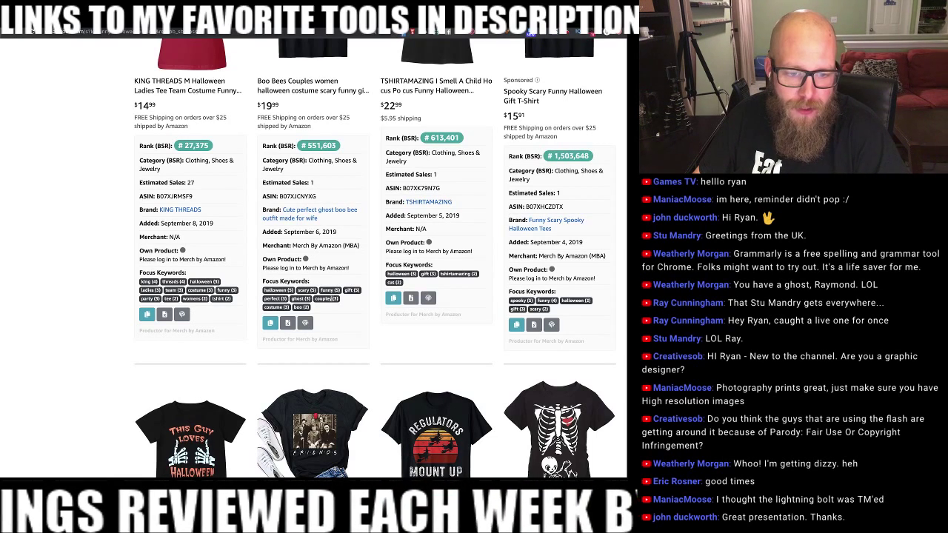
click(272, 324)
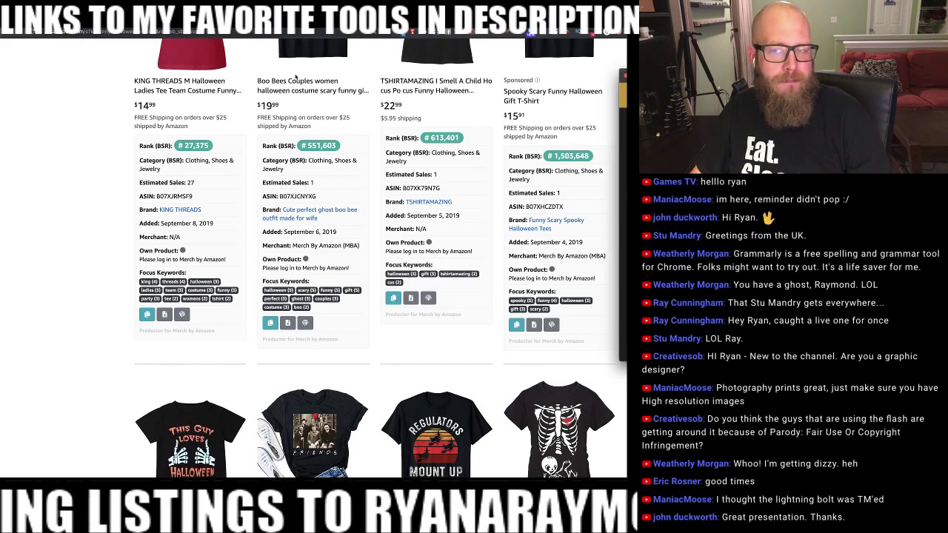
Paste the Productor overview line into the new note, add a second copy below, then return to Chrome
drag(815, 54, 316, 53)
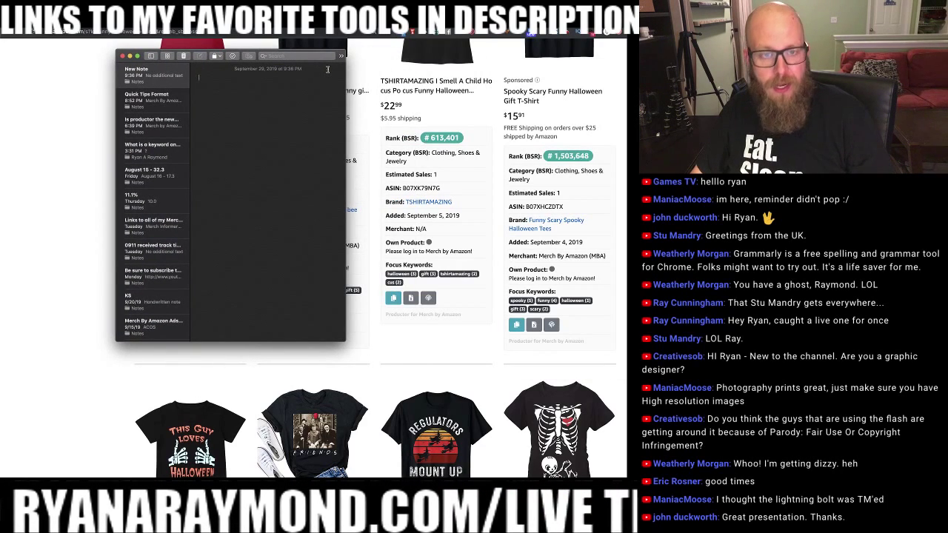
key(super+v)
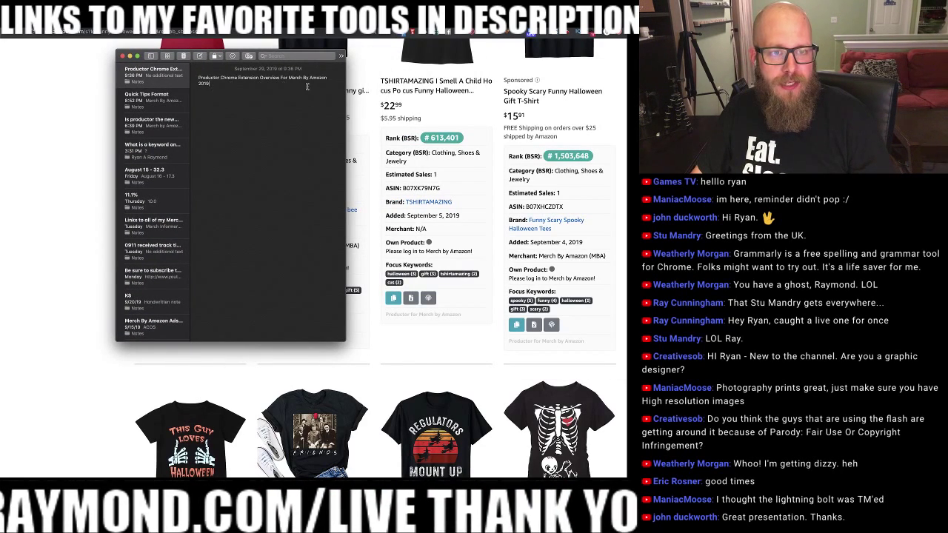
click(206, 376)
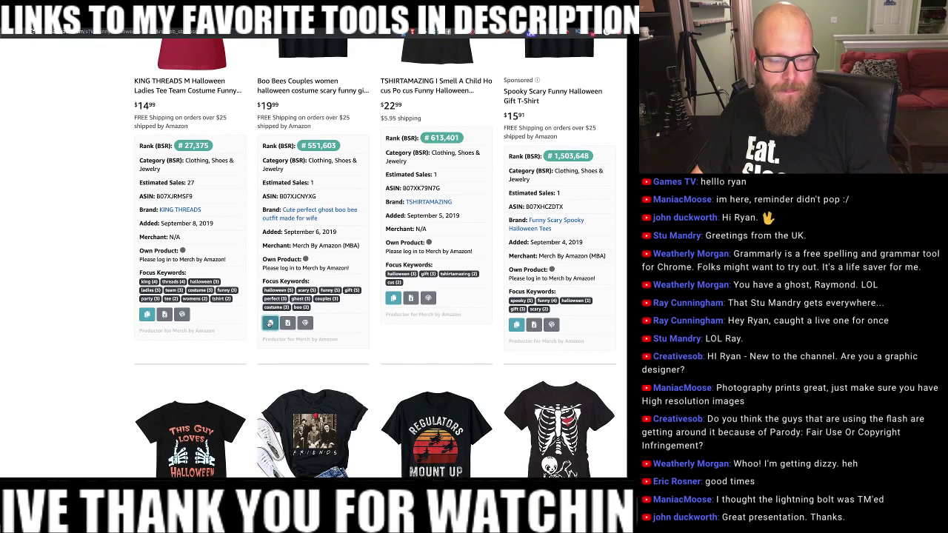
key(super+Tab)
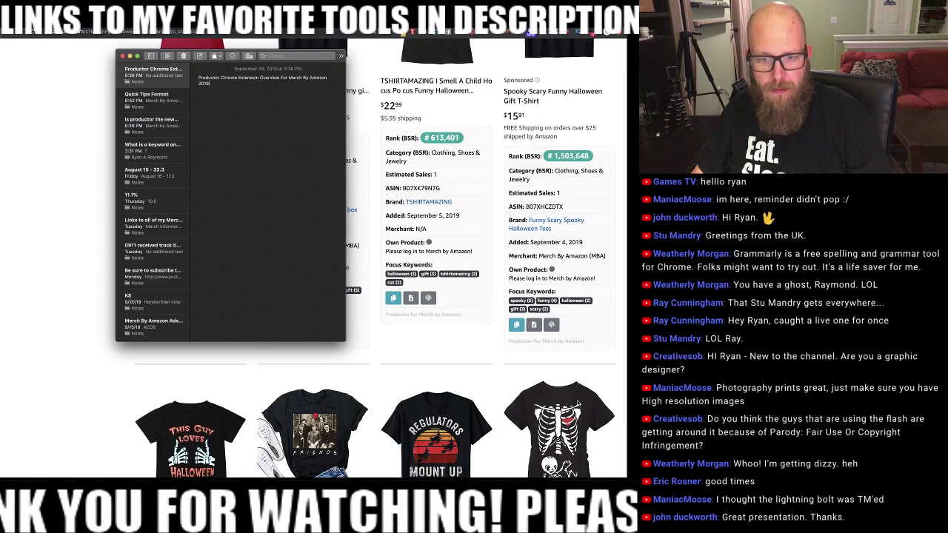
key(Return)
key(Return)
key(super+v)
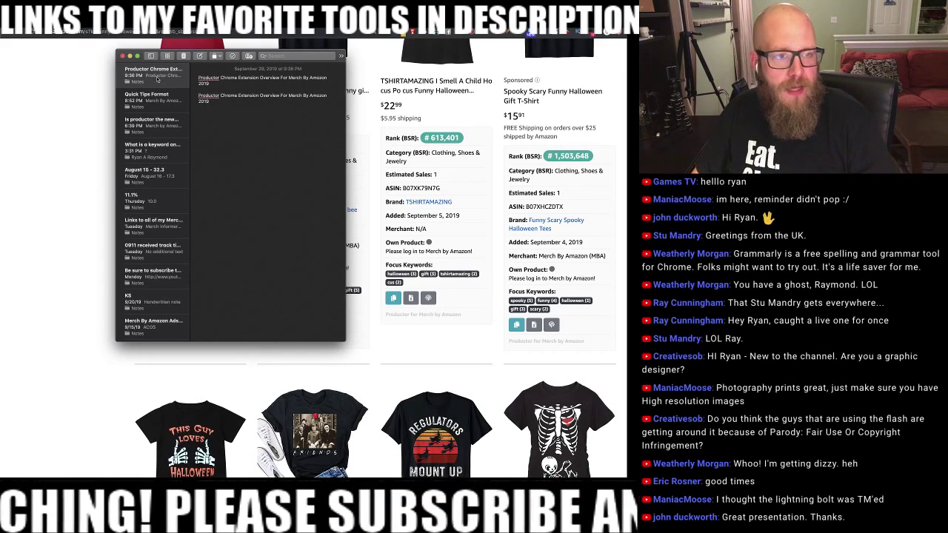
key(super+Tab)
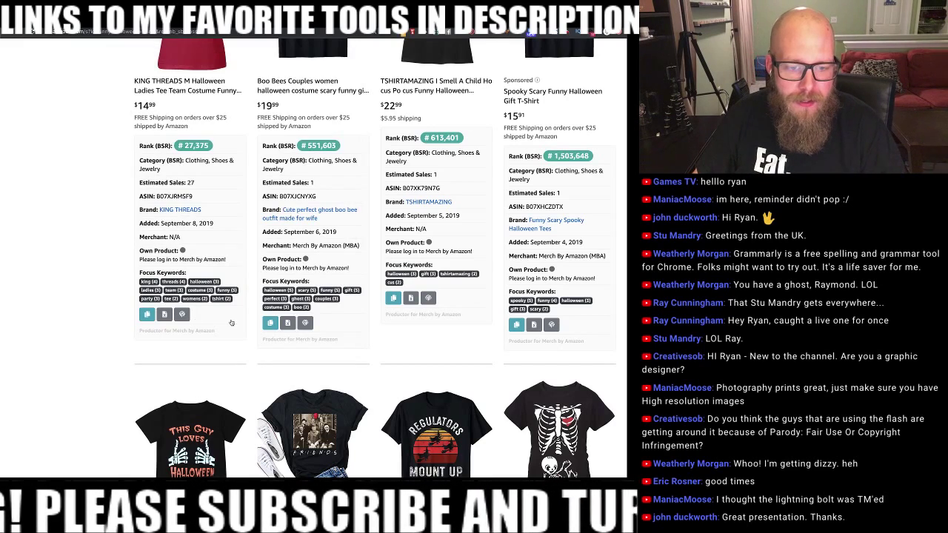
Download the Boo Bees card's data, view it in Excel at 200% zoom, then return to Chrome
click(287, 323)
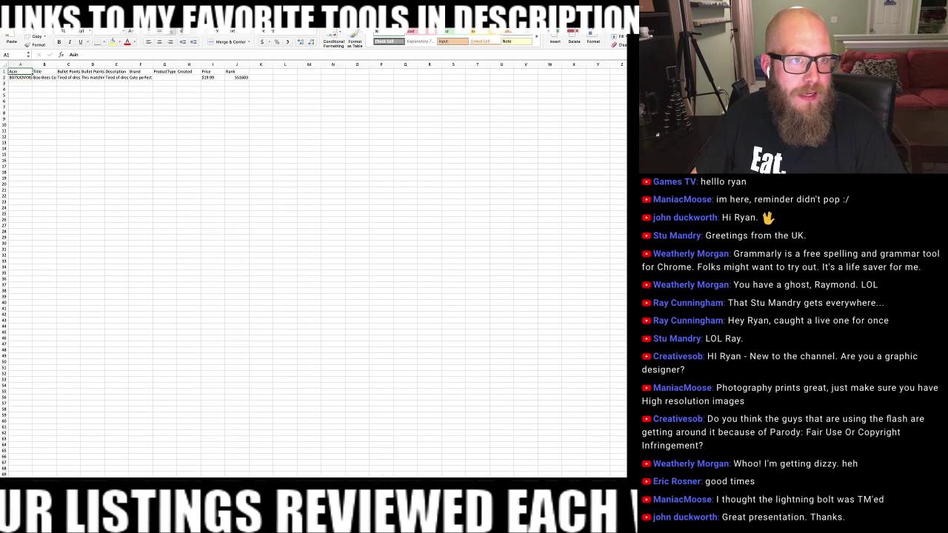
key(alt+w)
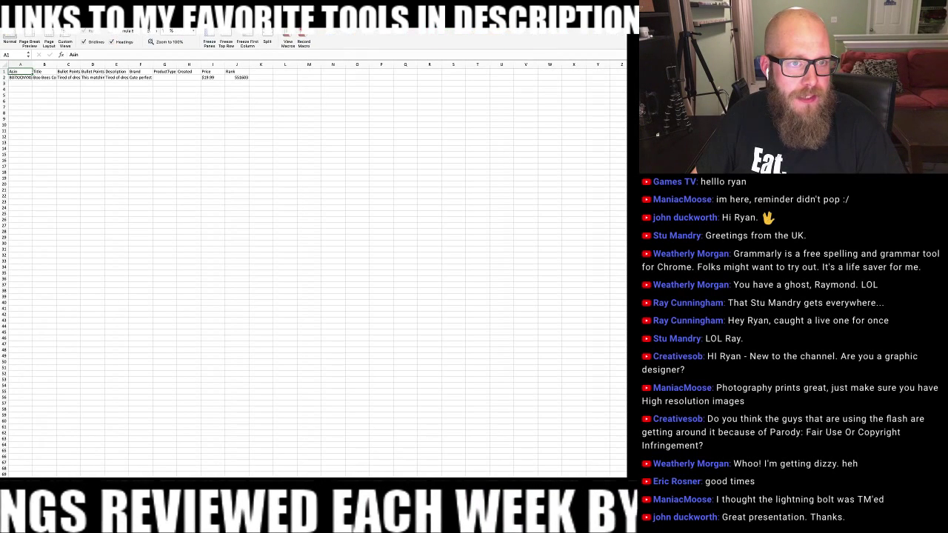
click(192, 31)
click(174, 40)
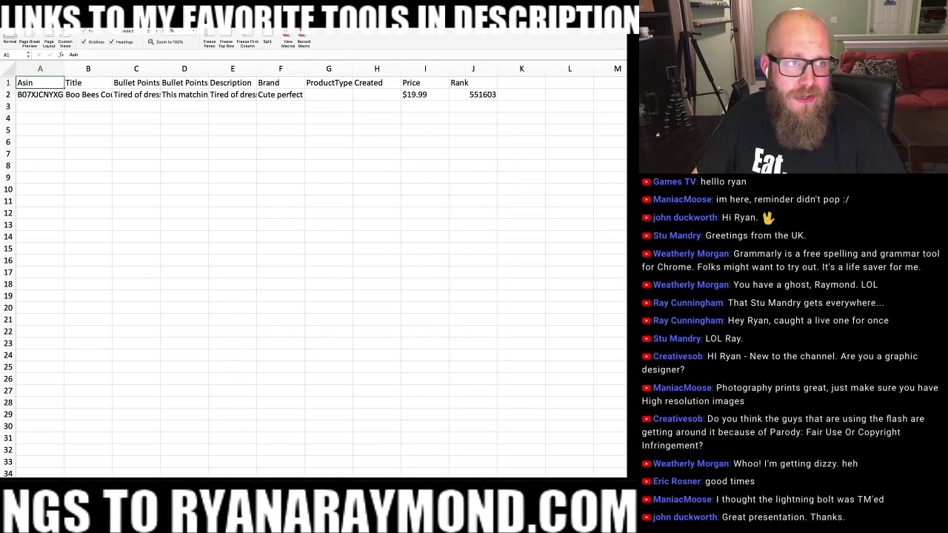
key(alt+Tab)
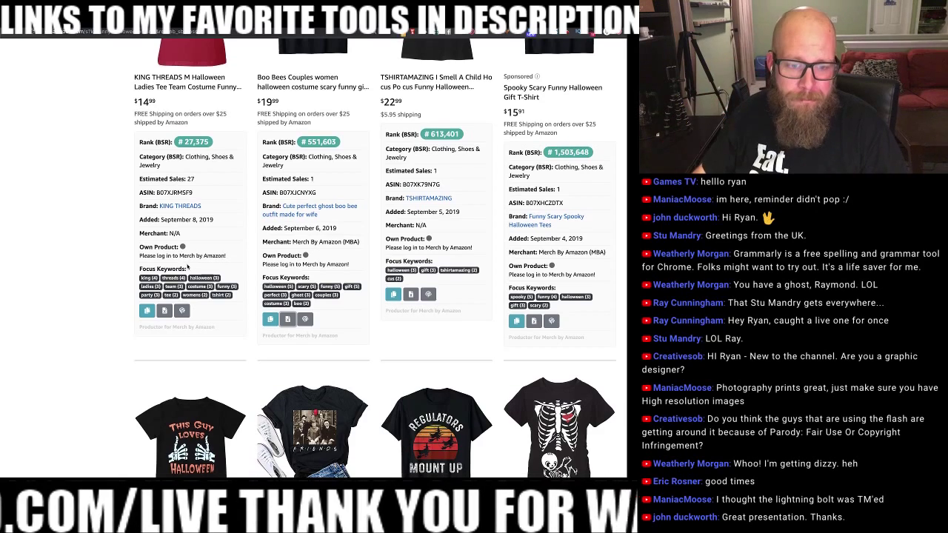
Show the Boo Bees shirt's indexed keywords, then bring up the statistics (prices $5.18–$32.99, BSR 1,070–1,583,290)
scroll(306, 312, down, 1)
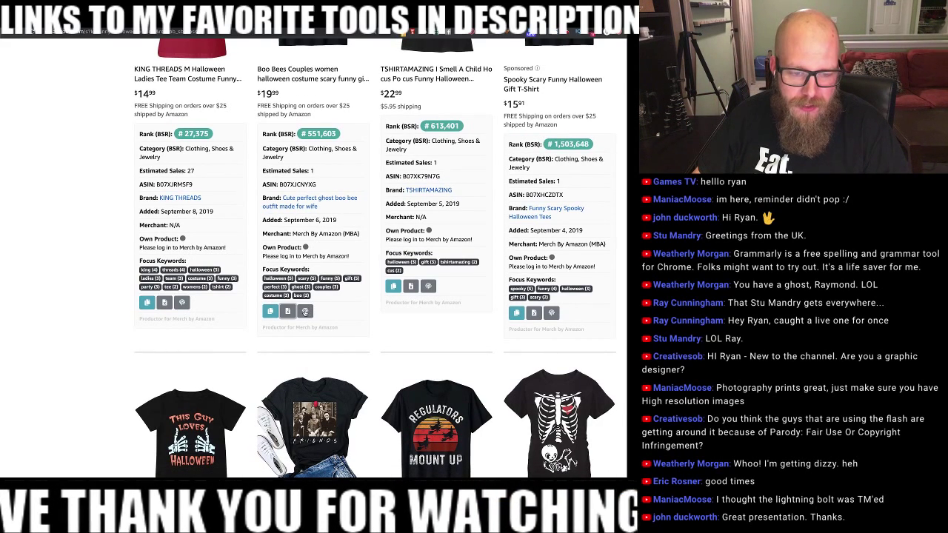
click(305, 311)
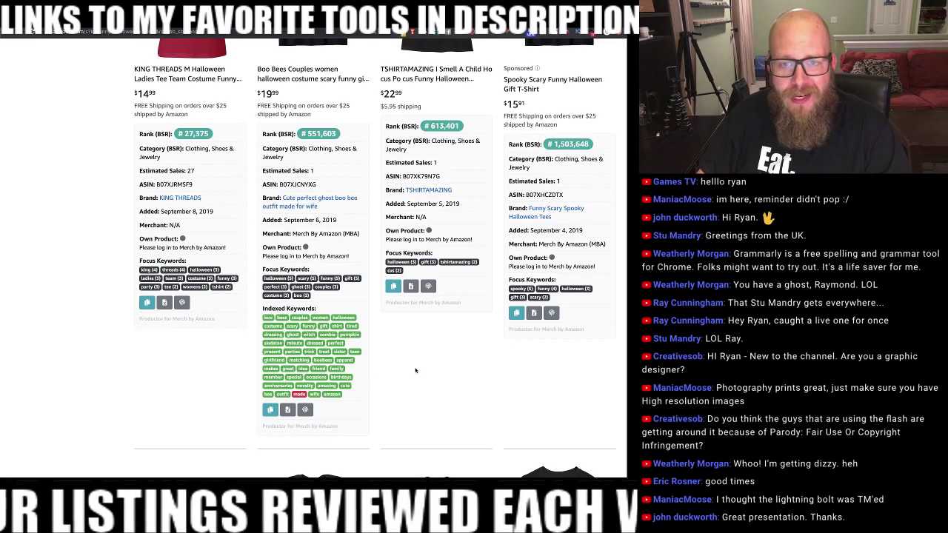
scroll(415, 370, up, 8)
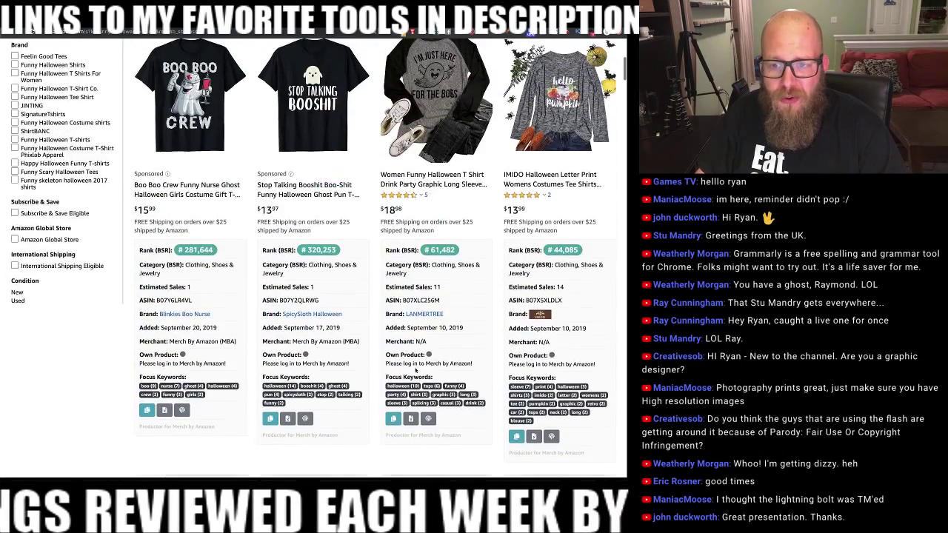
scroll(415, 371, up, 6)
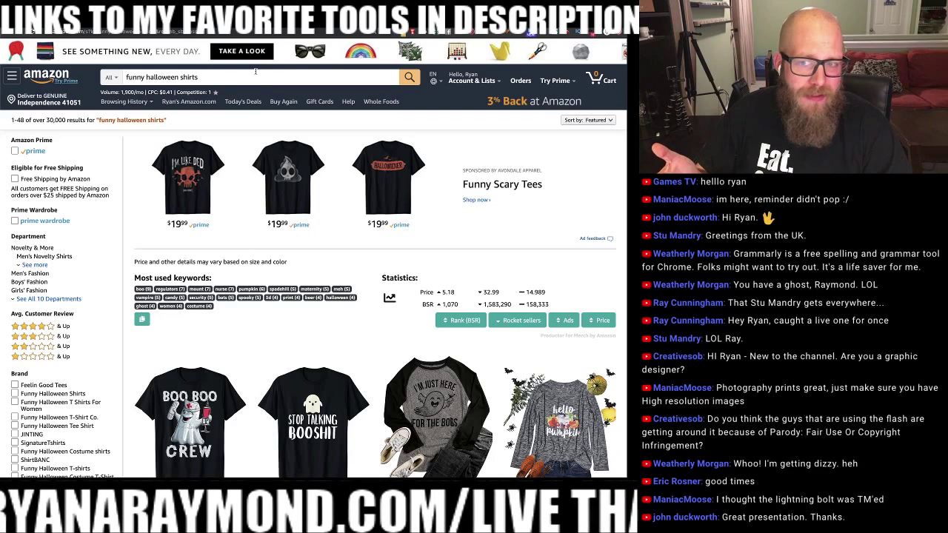
Dismiss the page's context menu and return to the Productor Manage dashboard showing 11 sales today
right_click(458, 240)
mouse_move(540, 324)
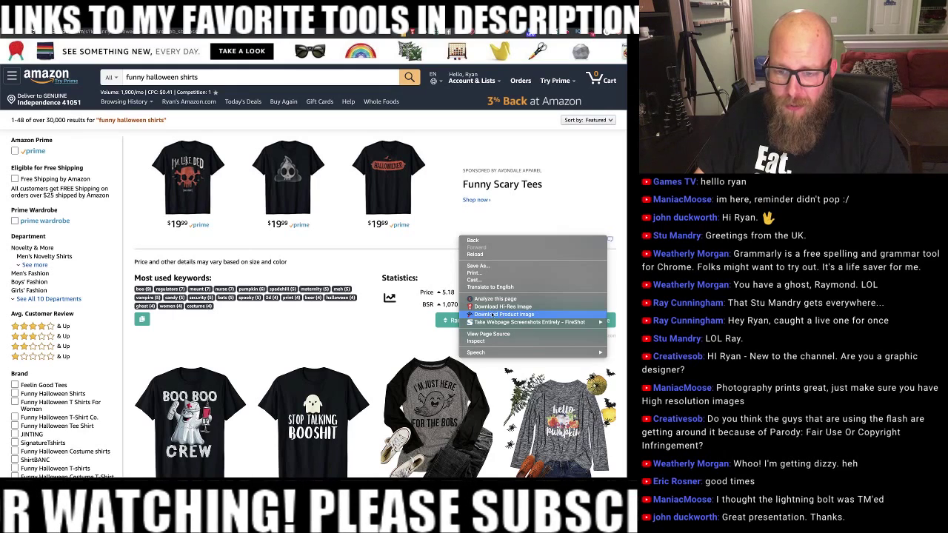
click(505, 287)
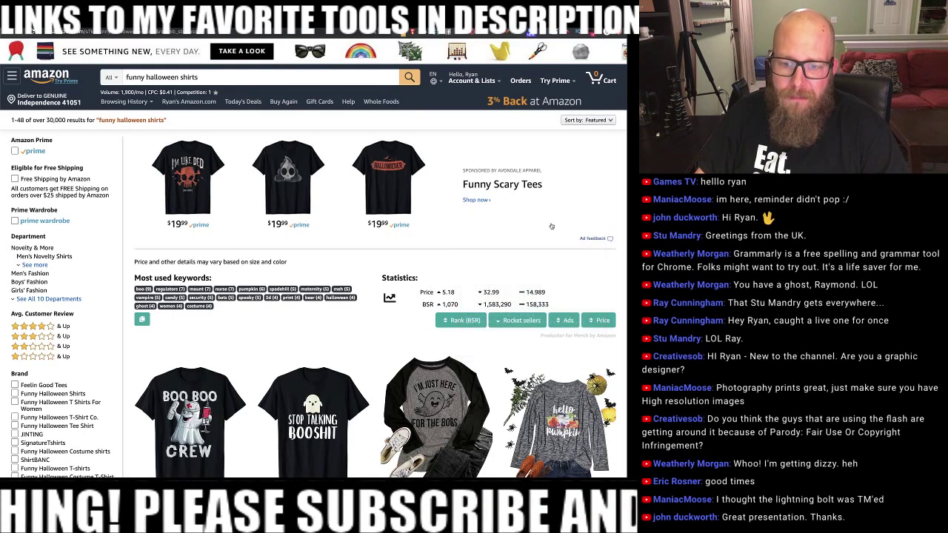
key(ctrl+Tab)
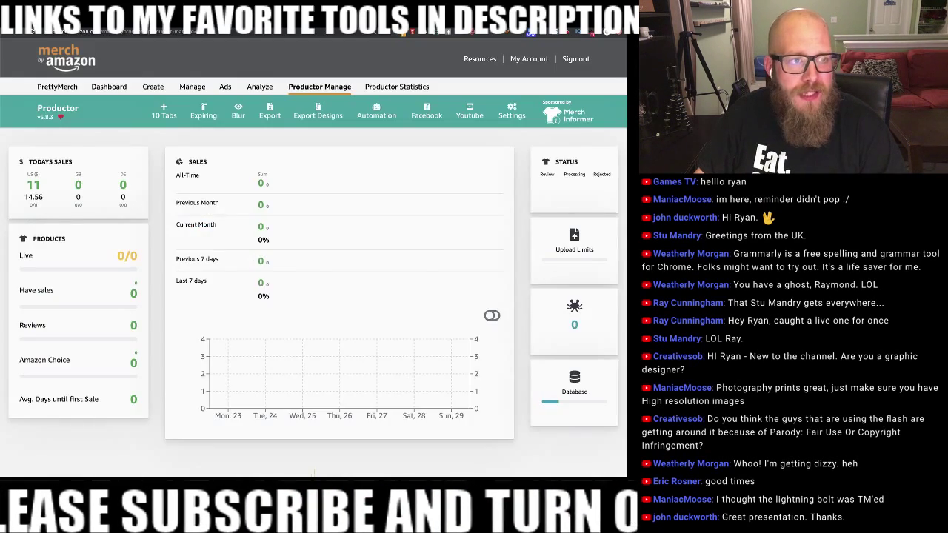
scroll(290, 170, down, 1)
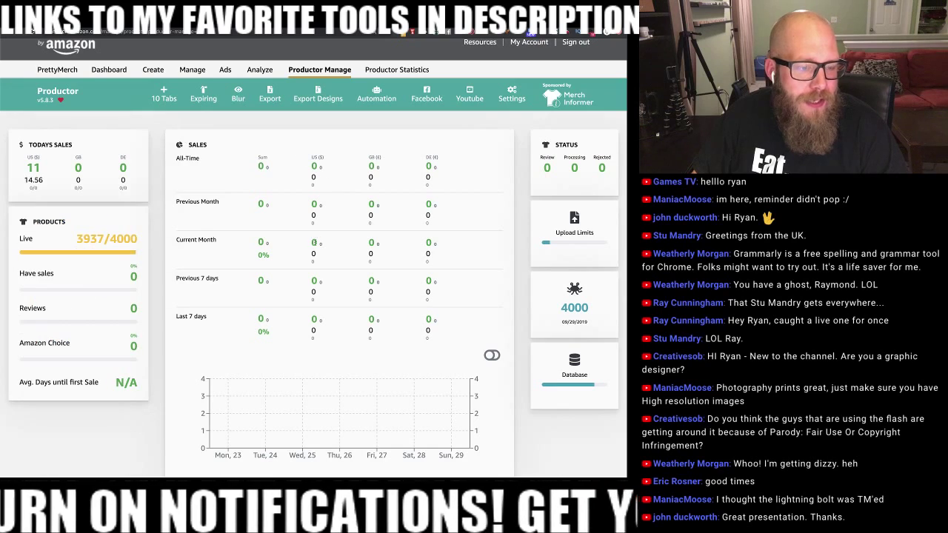
click(238, 94)
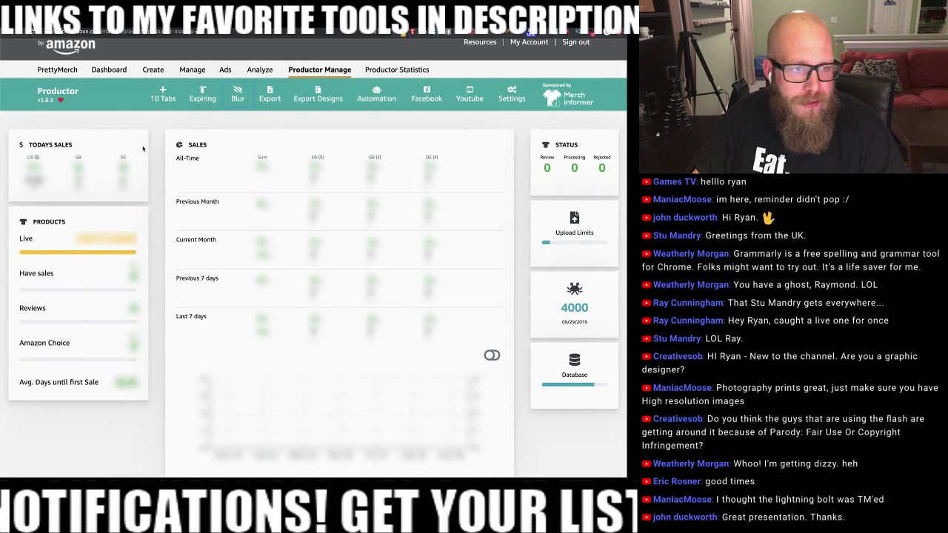
click(237, 96)
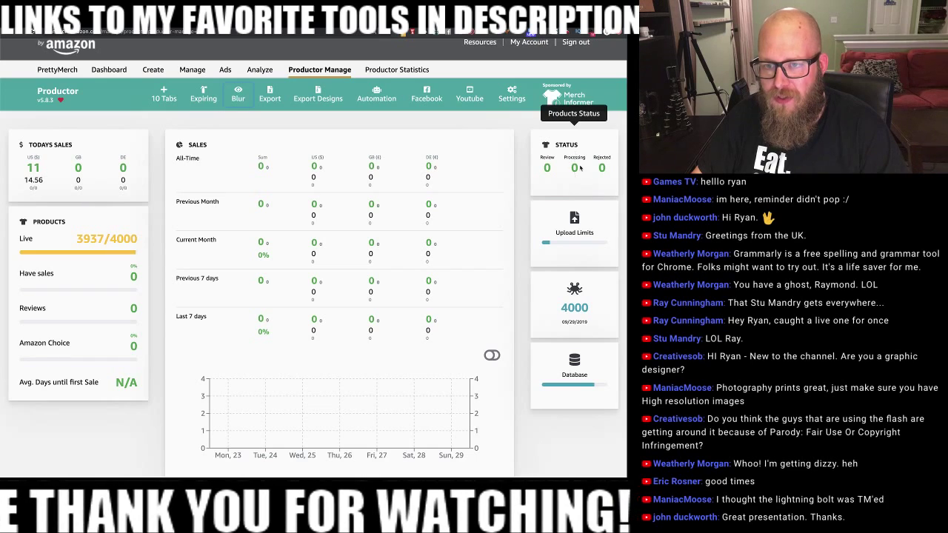
Use the Productor toolbar's 10 Tabs button to launch ten Multi-Create pages
scroll(580, 169, down, 3)
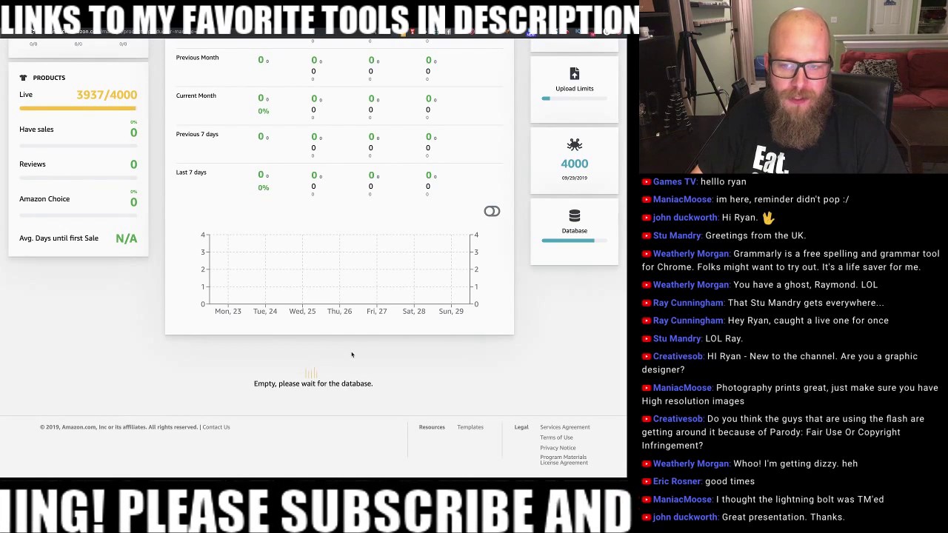
scroll(351, 354, up, 3)
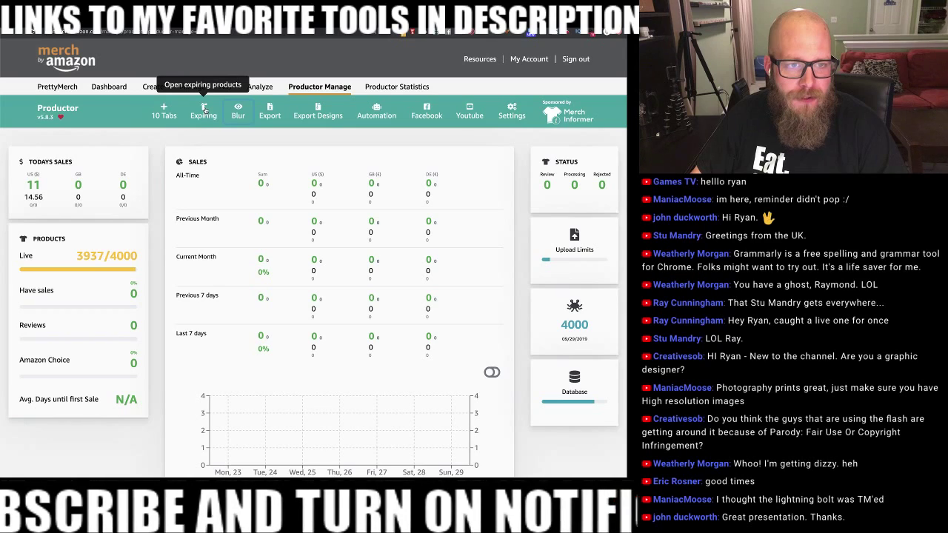
click(163, 113)
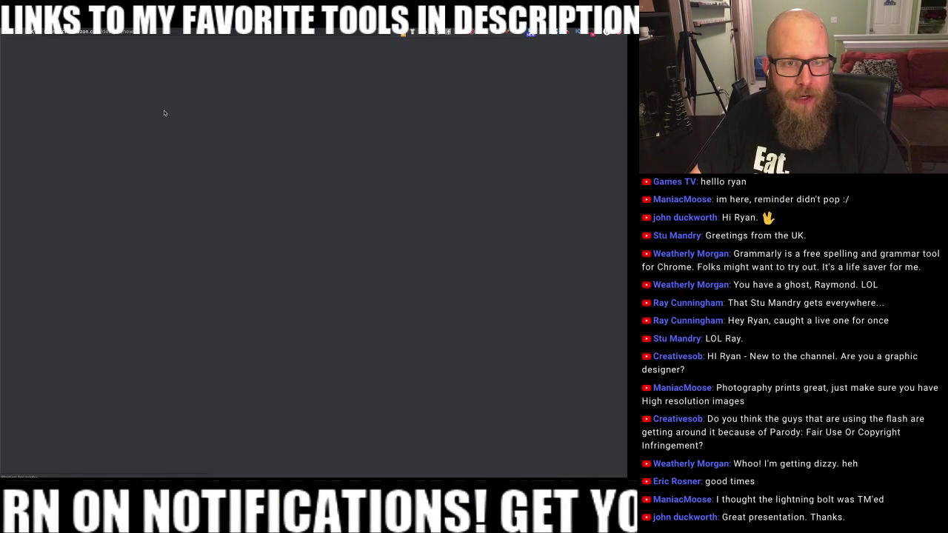